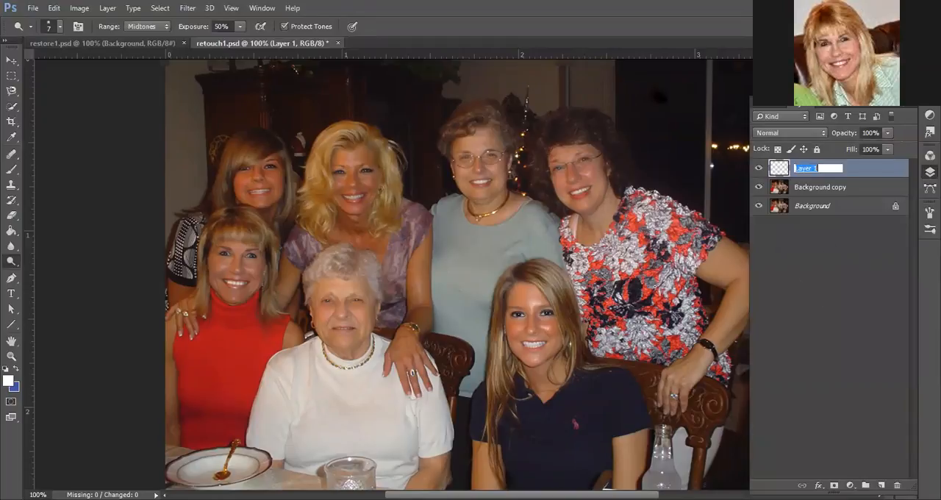
- Rename the new empty layer as "shine removal"
{"action": "type", "text": "shine removal"}
{"action": "key", "text": "Return"}
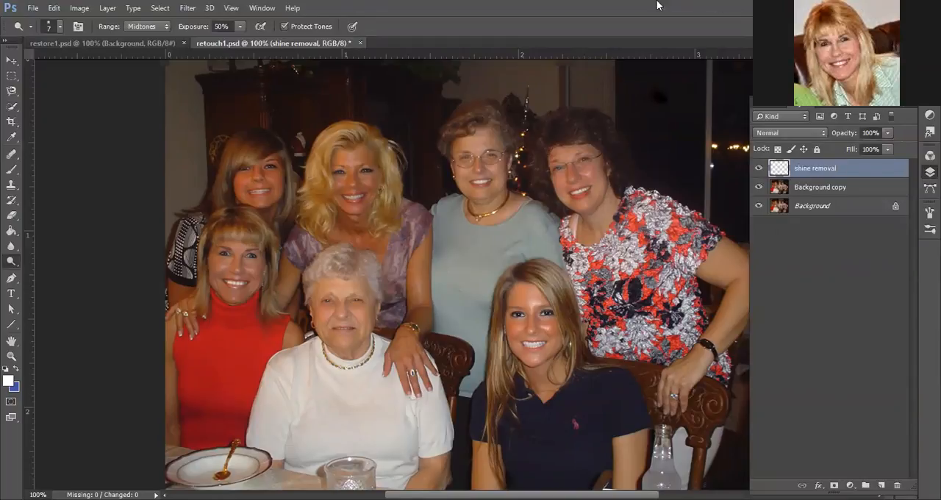
{"action": "left_click", "coordinate": [930, 172]}
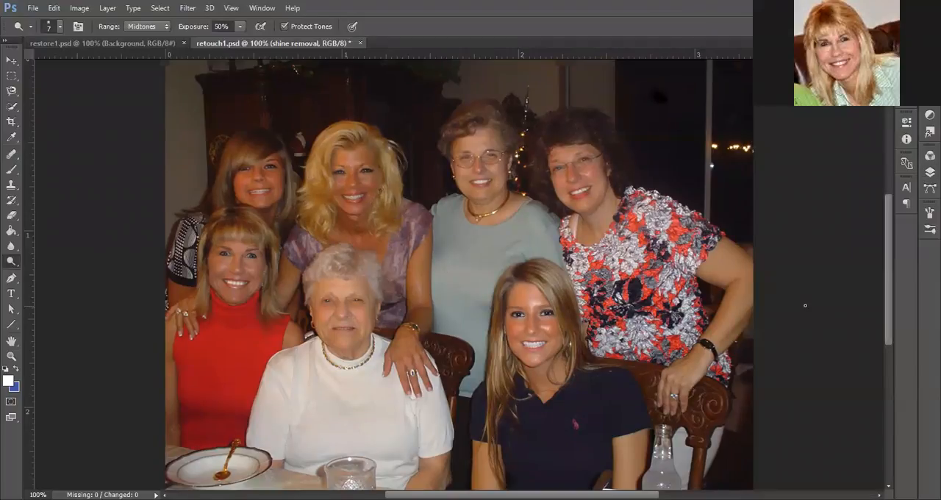
- Set up the Healing Brush in Darken mode with sampling from Current & Below, with the young woman in navy in close view
{"action": "key", "text": "ctrl+plus"}
{"action": "key", "text": "ctrl+plus"}
{"action": "scroll", "coordinate": [750, 346], "scroll_direction": "down", "scroll_amount": 3}
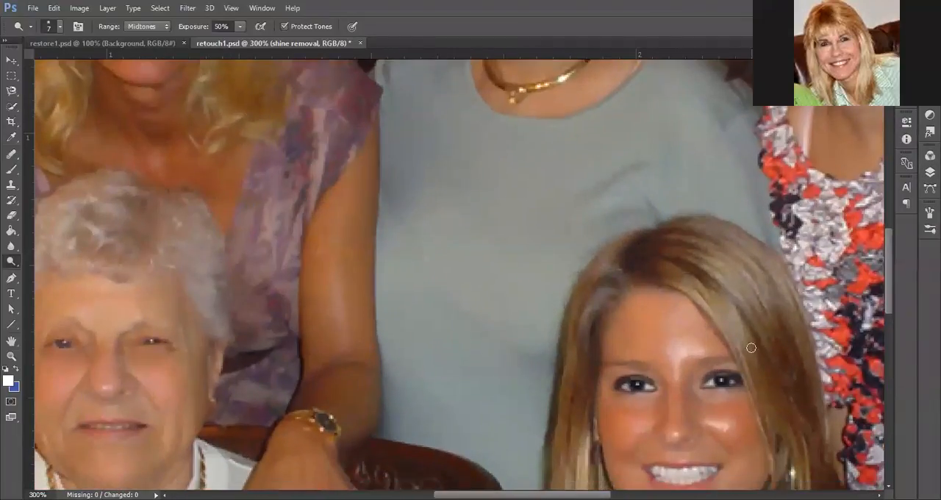
{"action": "scroll", "coordinate": [717, 424], "scroll_direction": "down", "scroll_amount": 1}
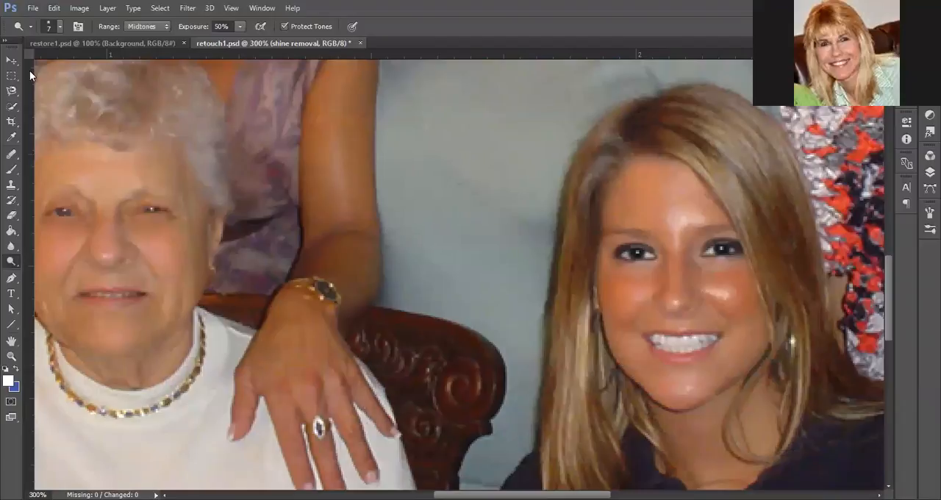
{"action": "left_click", "coordinate": [12, 155]}
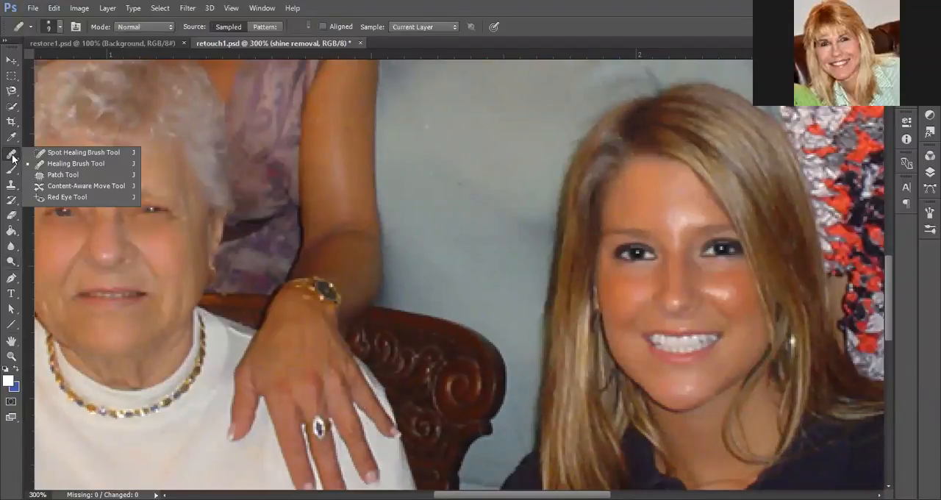
{"action": "left_click", "coordinate": [45, 164]}
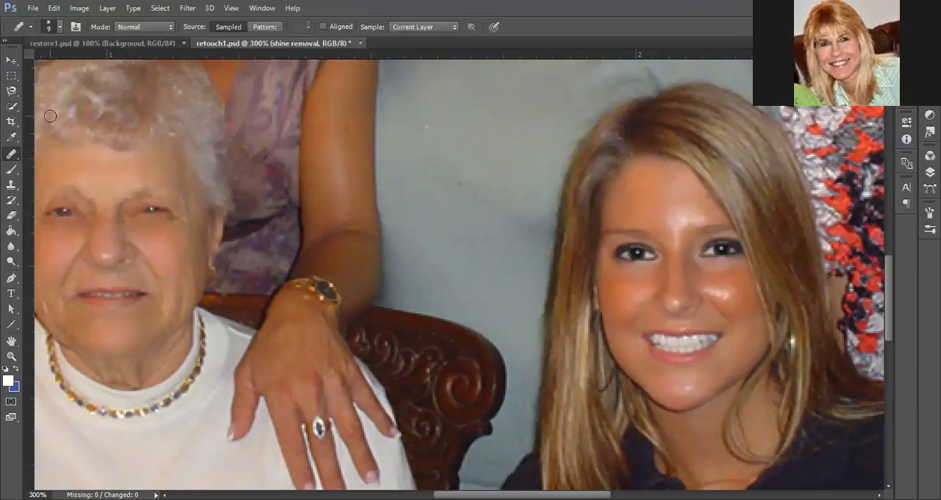
{"action": "left_click", "coordinate": [139, 28]}
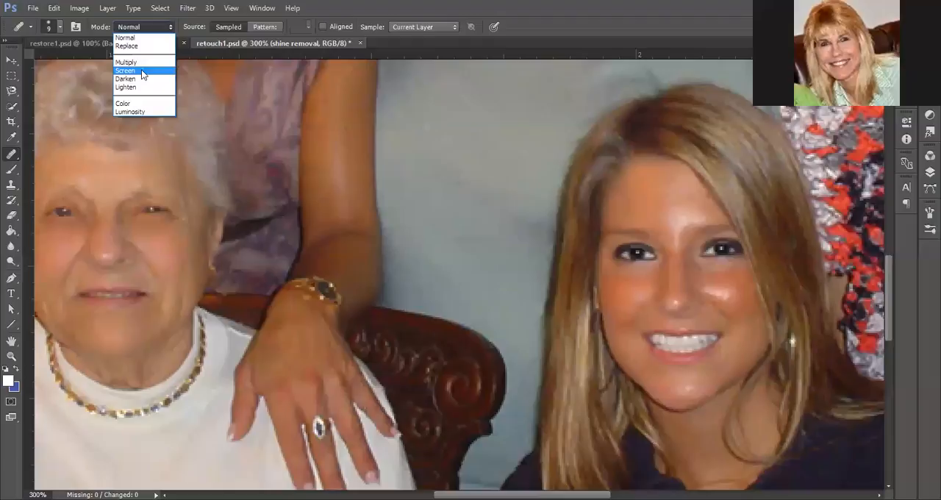
{"action": "left_click", "coordinate": [139, 79]}
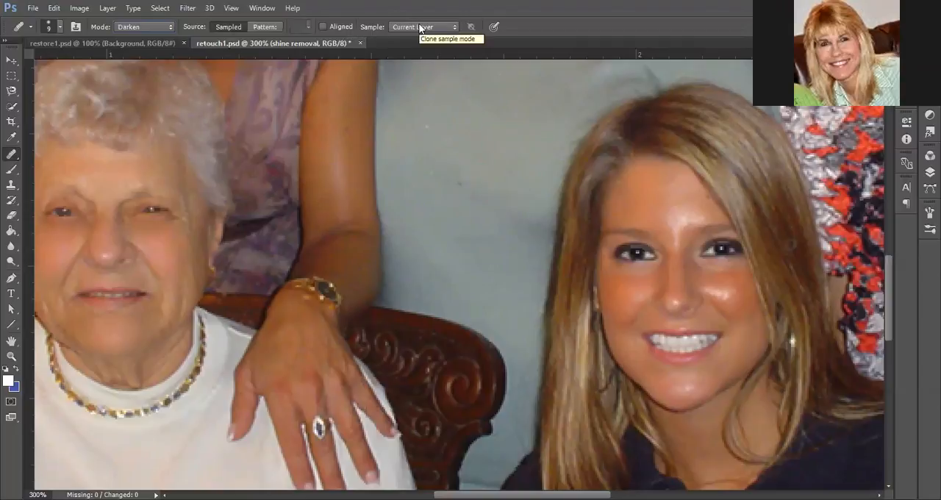
{"action": "left_click", "coordinate": [445, 27]}
{"action": "left_click", "coordinate": [439, 47]}
{"action": "left_click", "coordinate": [929, 173]}
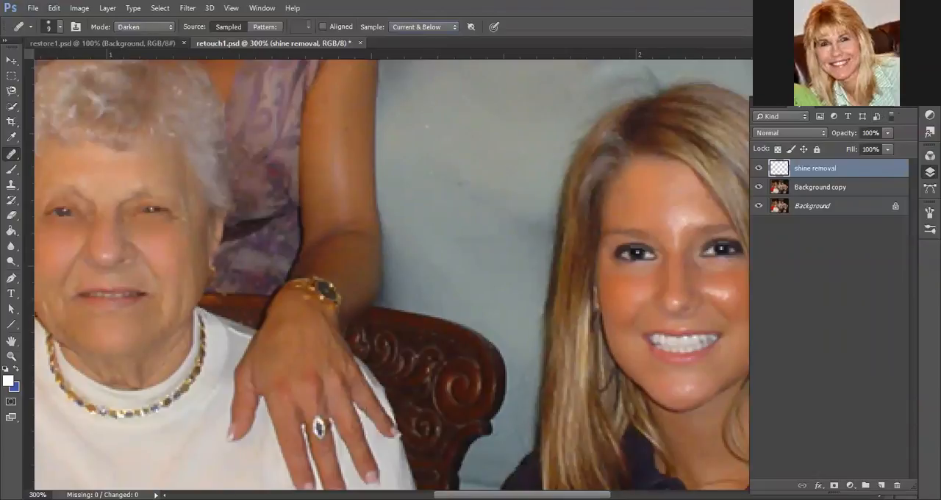
{"action": "left_click", "coordinate": [900, 102]}
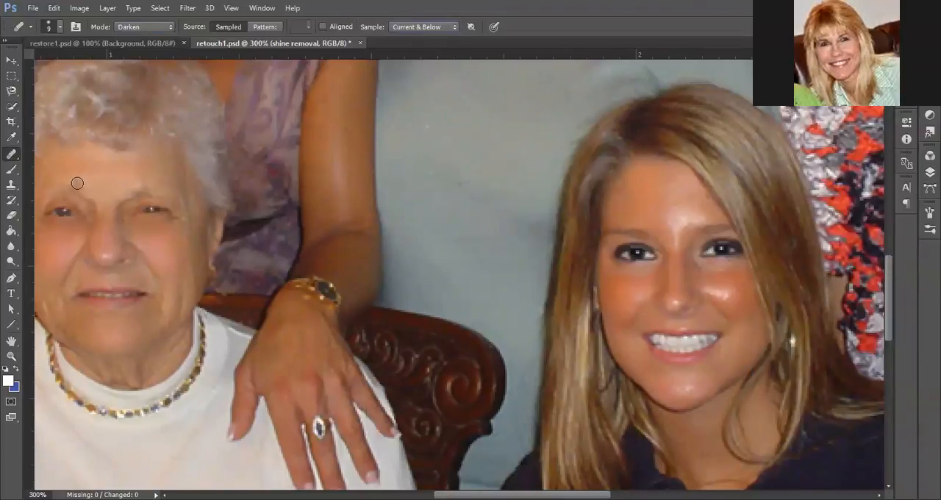
- Heal the shine on the young woman's forehead and between her eyebrows with a 10 px brush, sampling nearby forehead skin
{"action": "left_click", "coordinate": [60, 27]}
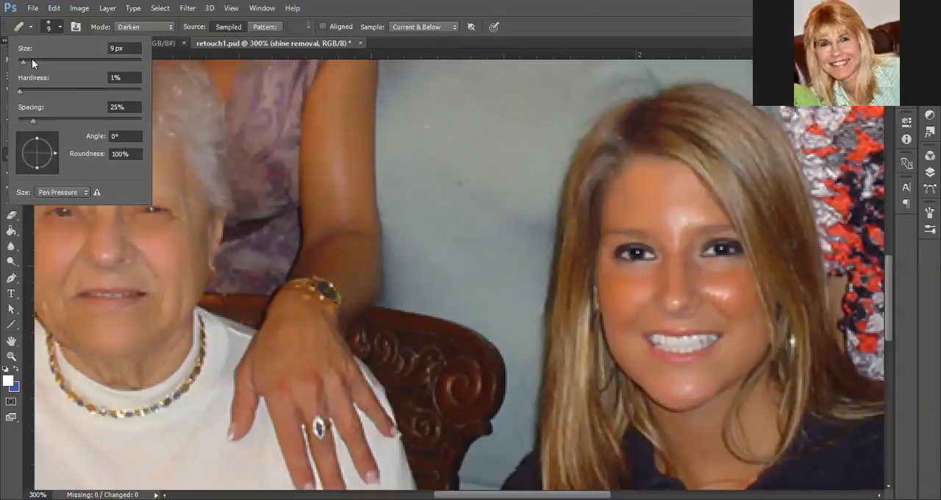
{"action": "left_click", "coordinate": [61, 29]}
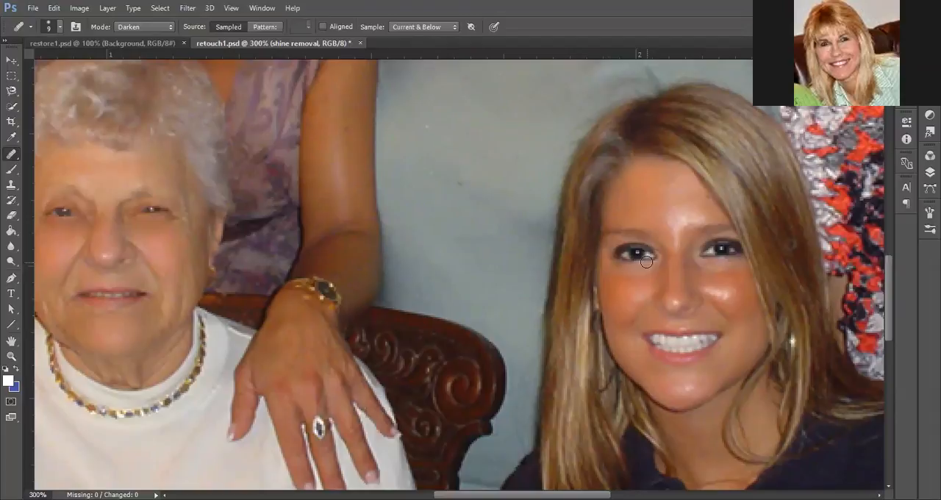
{"action": "key", "text": "bracketright"}
{"action": "left_click", "coordinate": [650, 207], "text": "alt"}
{"action": "mouse_move", "coordinate": [673, 209]}
{"action": "left_mouse_down"}
{"action": "mouse_move", "coordinate": [674, 240]}
{"action": "mouse_move", "coordinate": [675, 228]}
{"action": "mouse_move", "coordinate": [626, 184]}
{"action": "mouse_move", "coordinate": [669, 222]}
{"action": "left_mouse_up"}
{"action": "left_click", "coordinate": [648, 208], "text": "alt"}
{"action": "left_click", "coordinate": [645, 194], "text": "alt"}
{"action": "left_click", "coordinate": [656, 199], "text": "alt"}
{"action": "left_click", "coordinate": [649, 208], "text": "alt"}
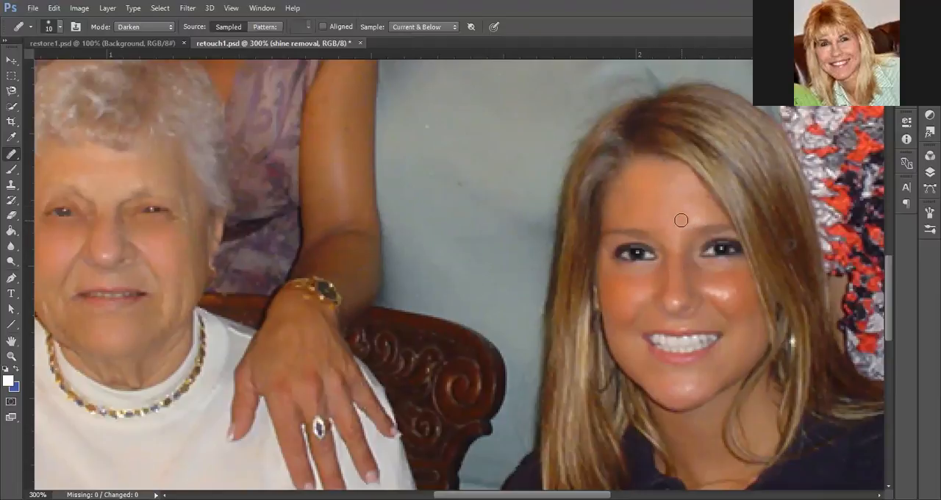
{"action": "left_click", "coordinate": [651, 214], "text": "alt"}
{"action": "mouse_move", "coordinate": [686, 217]}
{"action": "left_mouse_down"}
{"action": "mouse_move", "coordinate": [695, 219]}
{"action": "mouse_move", "coordinate": [687, 213]}
{"action": "left_mouse_up"}
- Hide both background layers to inspect the healed patches on the shine removal layer alone, and show them again
{"action": "left_click", "coordinate": [6, 249]}
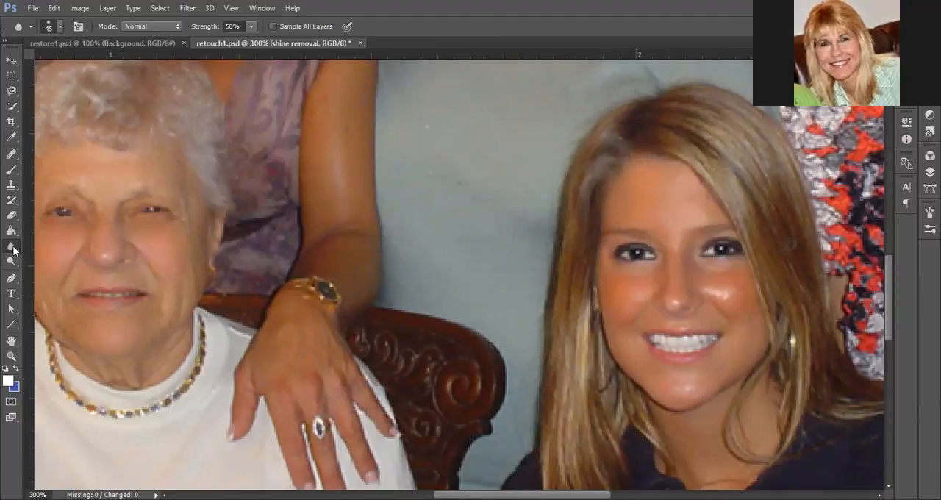
{"action": "left_click", "coordinate": [930, 171]}
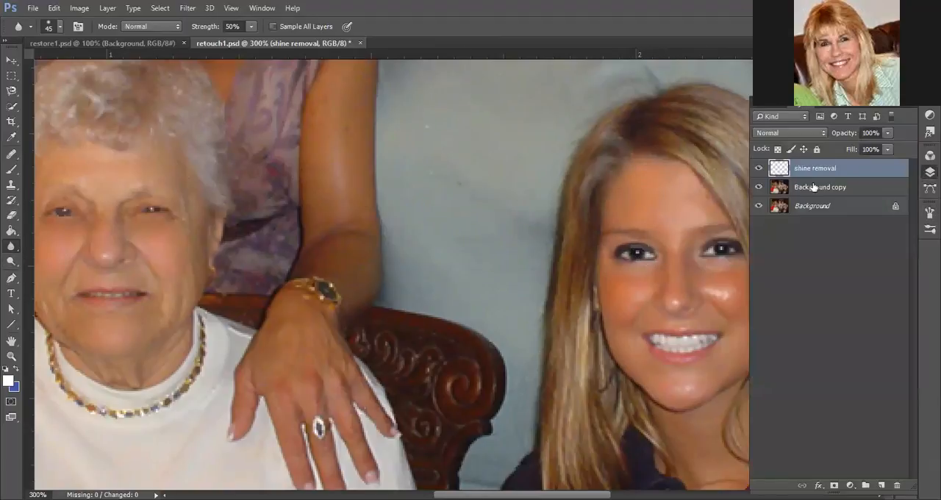
{"action": "left_click", "coordinate": [759, 205]}
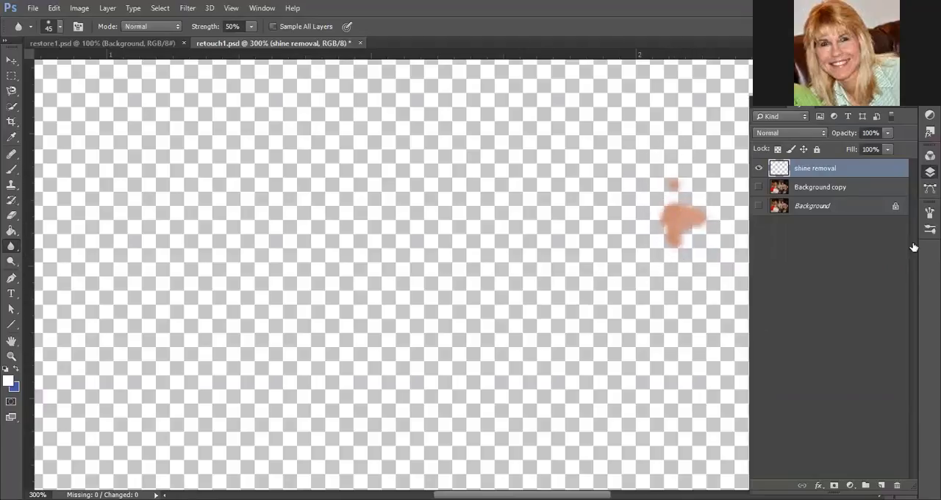
{"action": "left_click", "coordinate": [758, 187]}
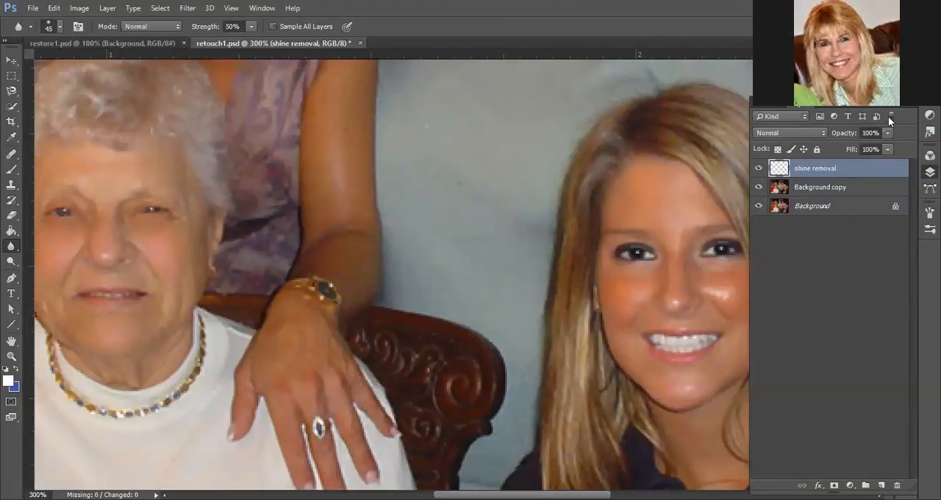
{"action": "left_click", "coordinate": [930, 171]}
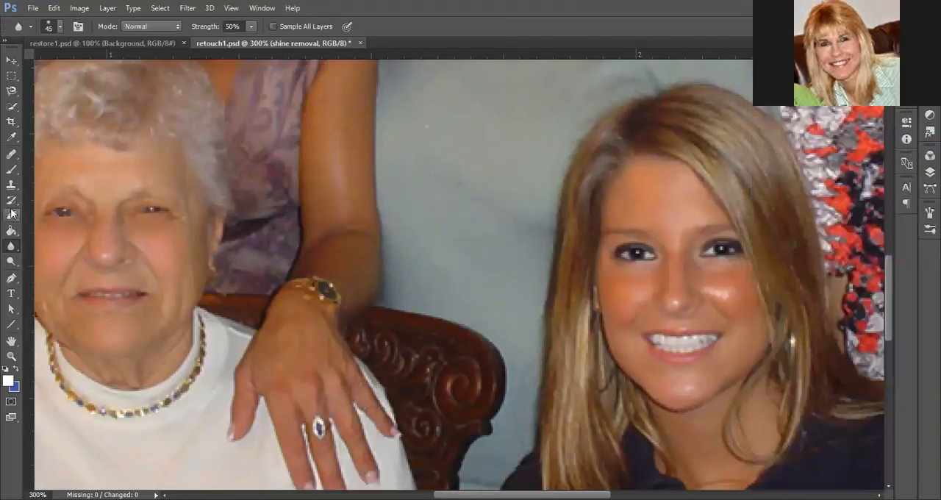
- Heal the bright shine on the young woman's image-right cheek and soften the patch with the Blur tool at 50% strength
{"action": "left_click", "coordinate": [12, 158]}
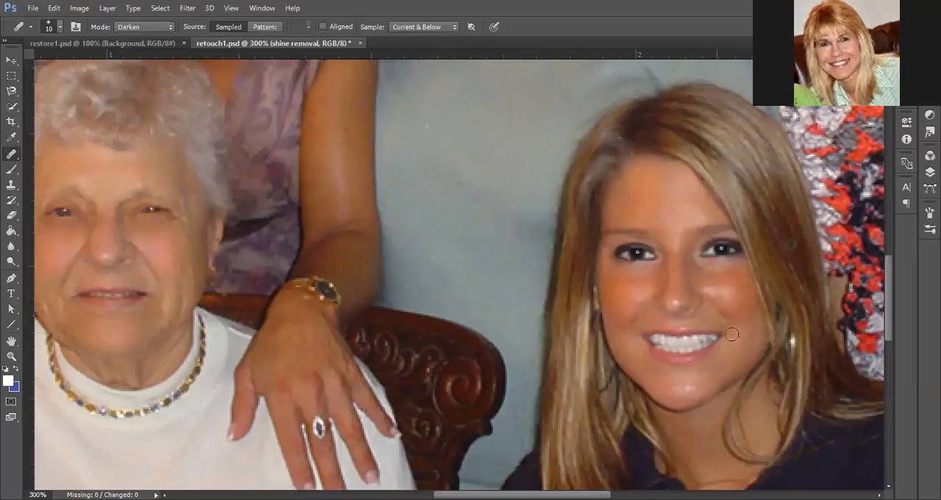
{"action": "left_click", "coordinate": [767, 358], "text": "alt"}
{"action": "left_click", "coordinate": [11, 246]}
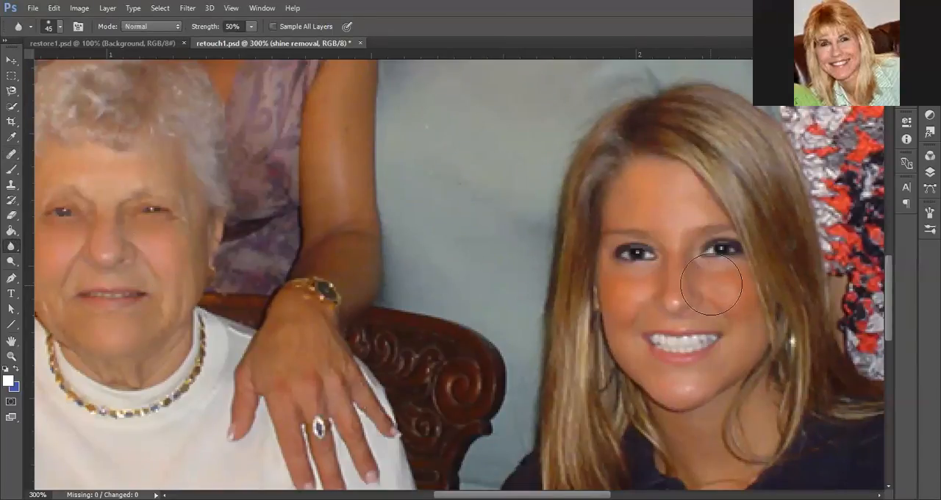
{"action": "mouse_move", "coordinate": [712, 285]}
{"action": "left_mouse_down"}
{"action": "mouse_move", "coordinate": [743, 311]}
{"action": "mouse_move", "coordinate": [692, 272]}
{"action": "mouse_move", "coordinate": [730, 297]}
{"action": "left_mouse_up"}
- Heal the shine on the young woman's image-left cheek with the Healing Brush, sampling skin from the same cheek
{"action": "left_click", "coordinate": [11, 153]}
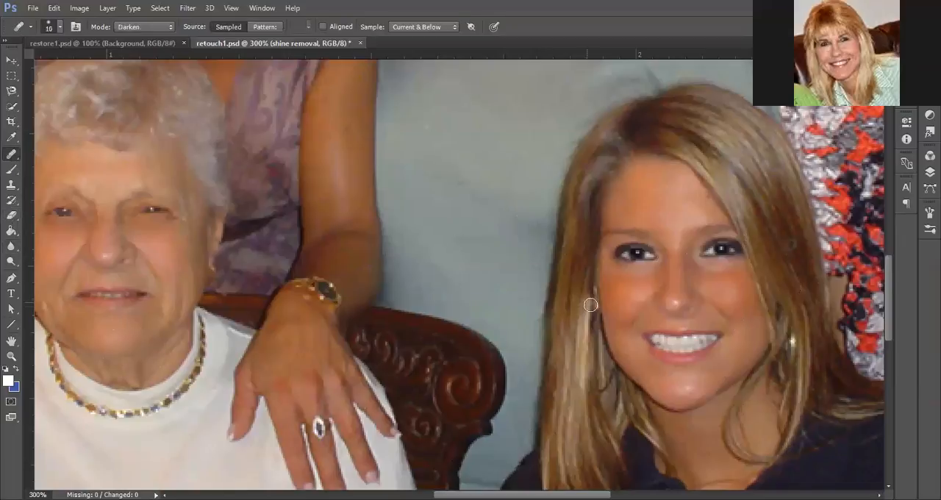
{"action": "left_click", "coordinate": [623, 283], "text": "alt"}
{"action": "left_click_drag", "start_coordinate": [646, 293], "coordinate": [638, 292]}
{"action": "left_click", "coordinate": [617, 292], "text": "alt"}
{"action": "left_click", "coordinate": [626, 320]}
- Heal the shine on the young woman's chin using nearby skin and return to the 100% view of the group photo
{"action": "left_click", "coordinate": [714, 378], "text": "alt"}
{"action": "left_click_drag", "start_coordinate": [681, 389], "coordinate": [692, 386]}
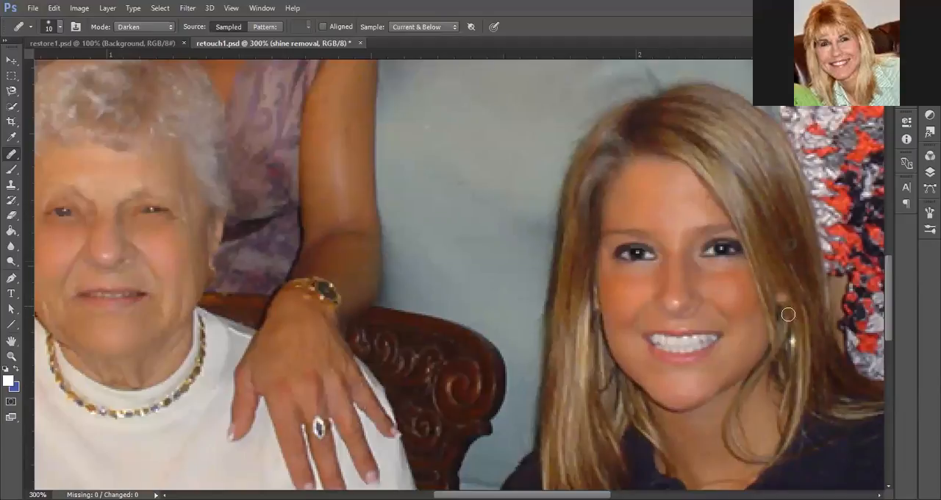
{"action": "key", "text": "ctrl+minus"}
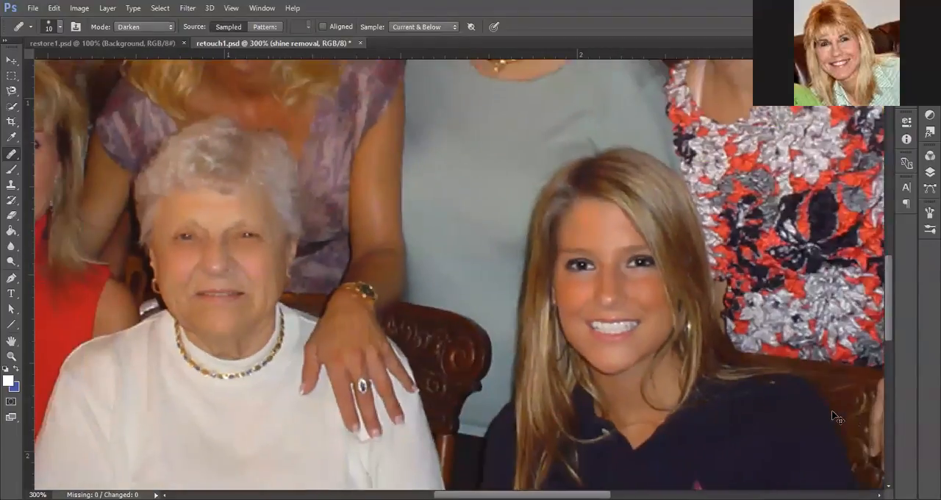
{"action": "key", "text": "ctrl+minus"}
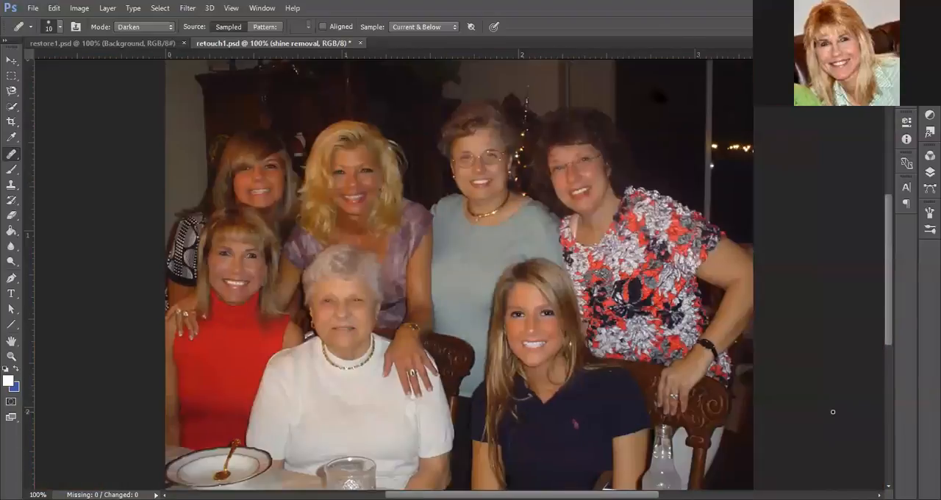